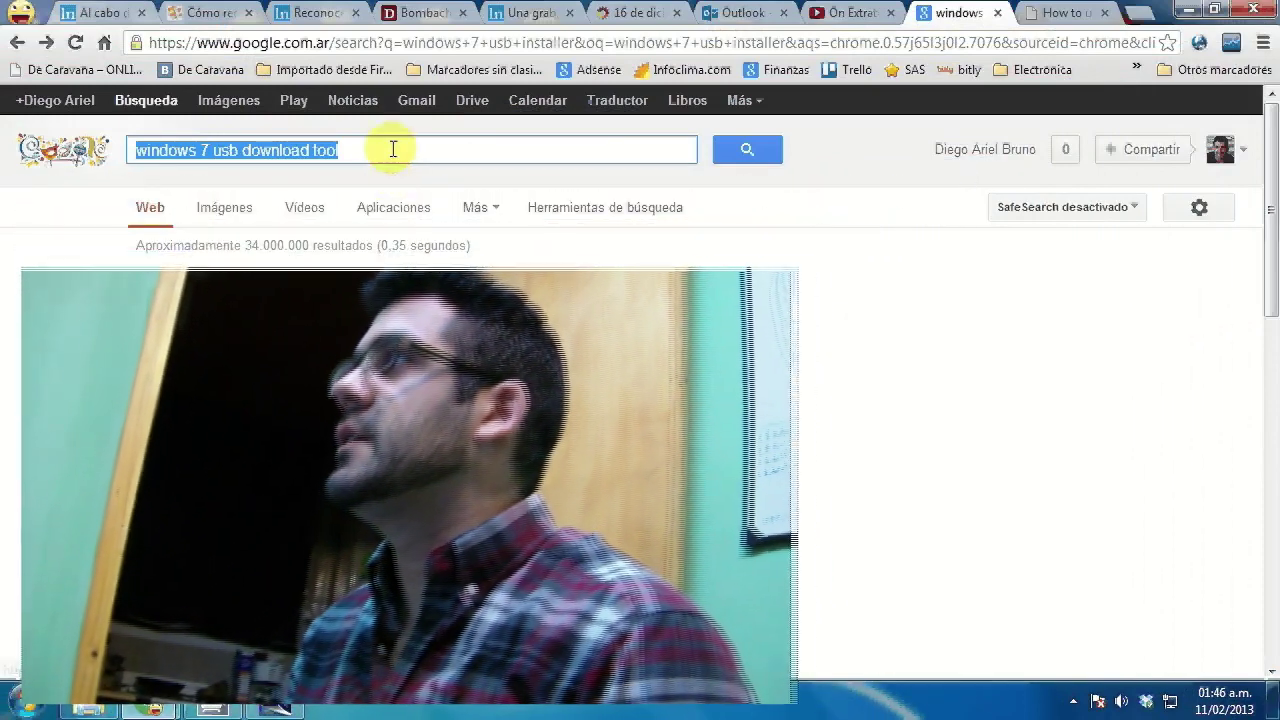
# Open the first Microsoft Store search result and scroll to its Installation section.
pyautogui.click(393, 149)
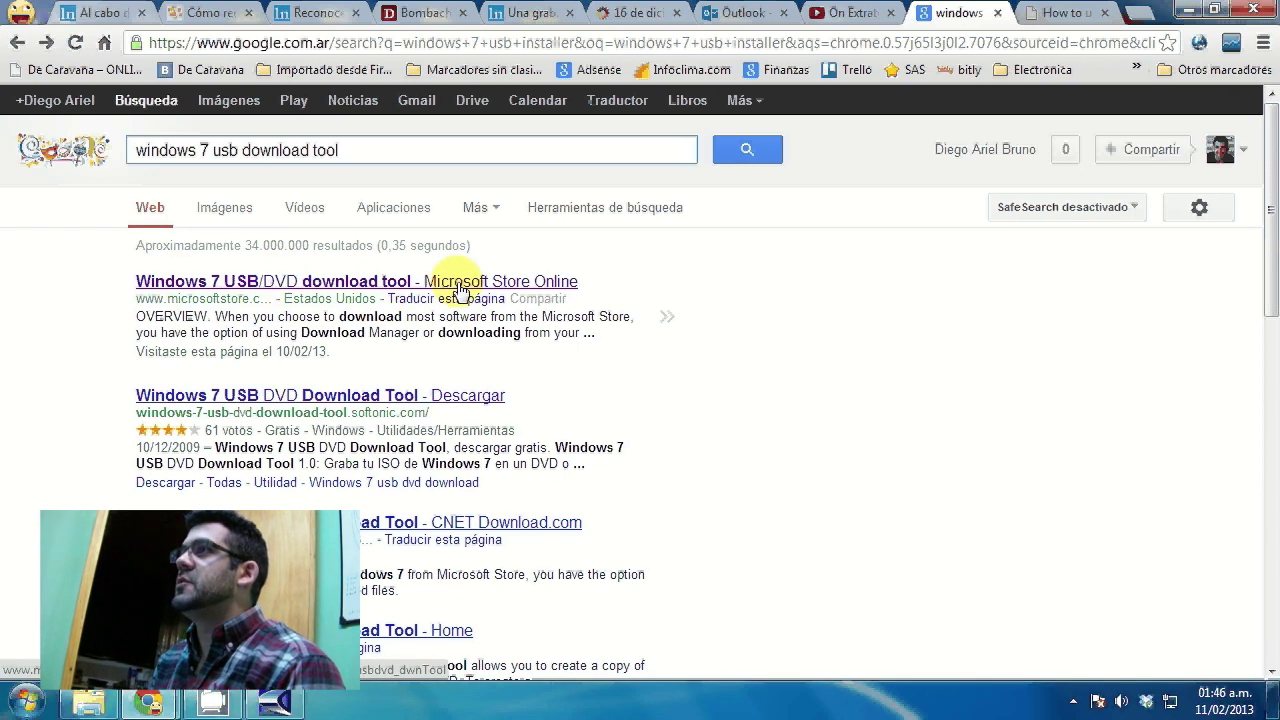
pyautogui.click(255, 280)
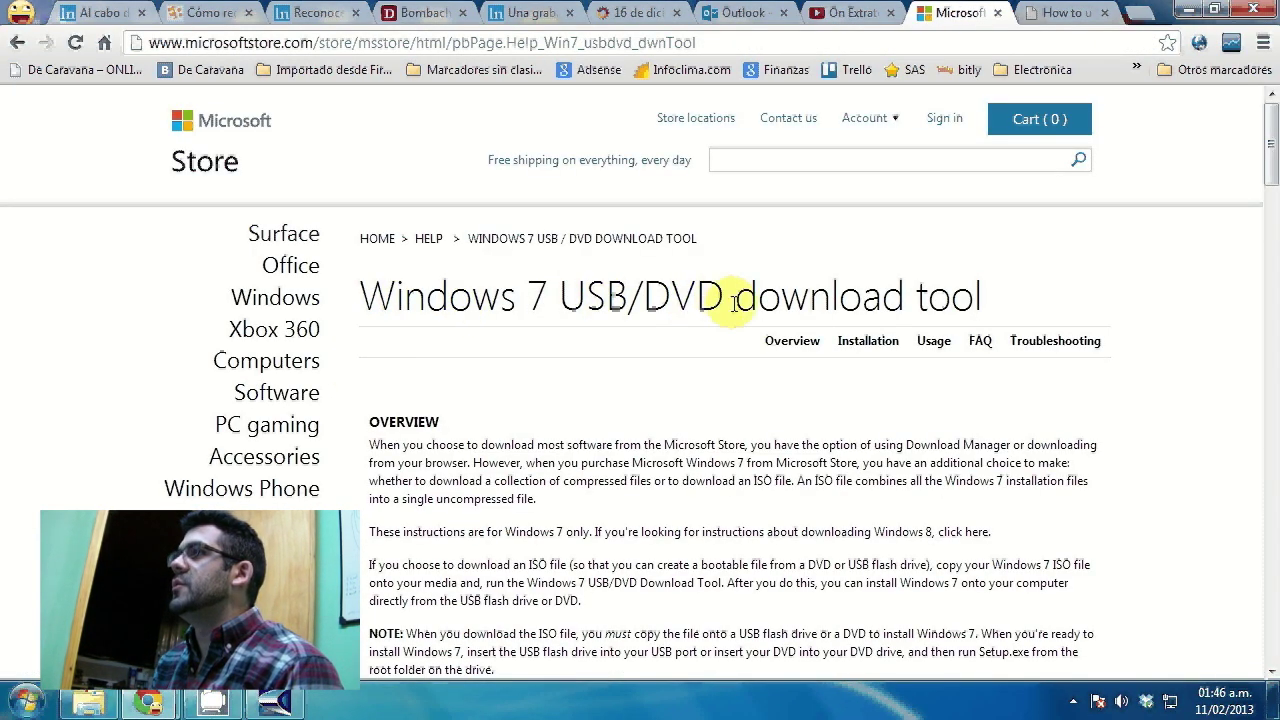
pyautogui.scroll(-8, 576, 330)
pyautogui.scroll(-9, 576, 330)
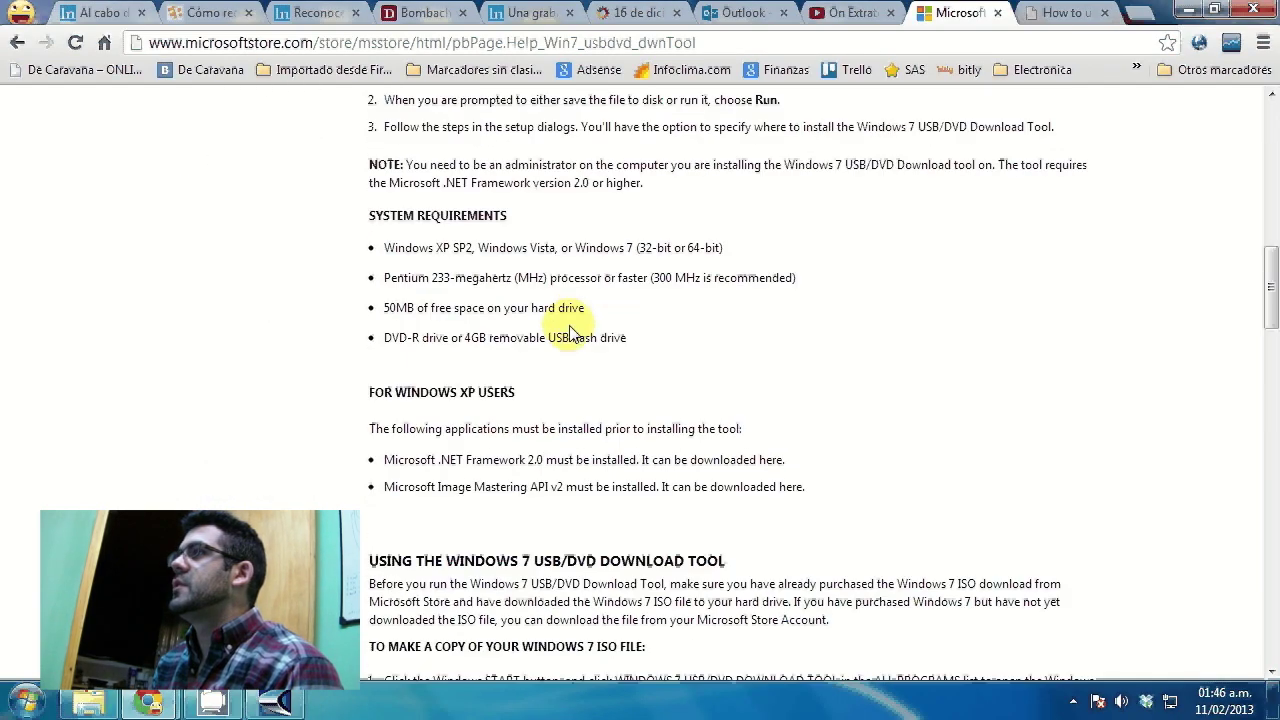
pyautogui.scroll(5, 574, 332)
pyautogui.scroll(10, 570, 330)
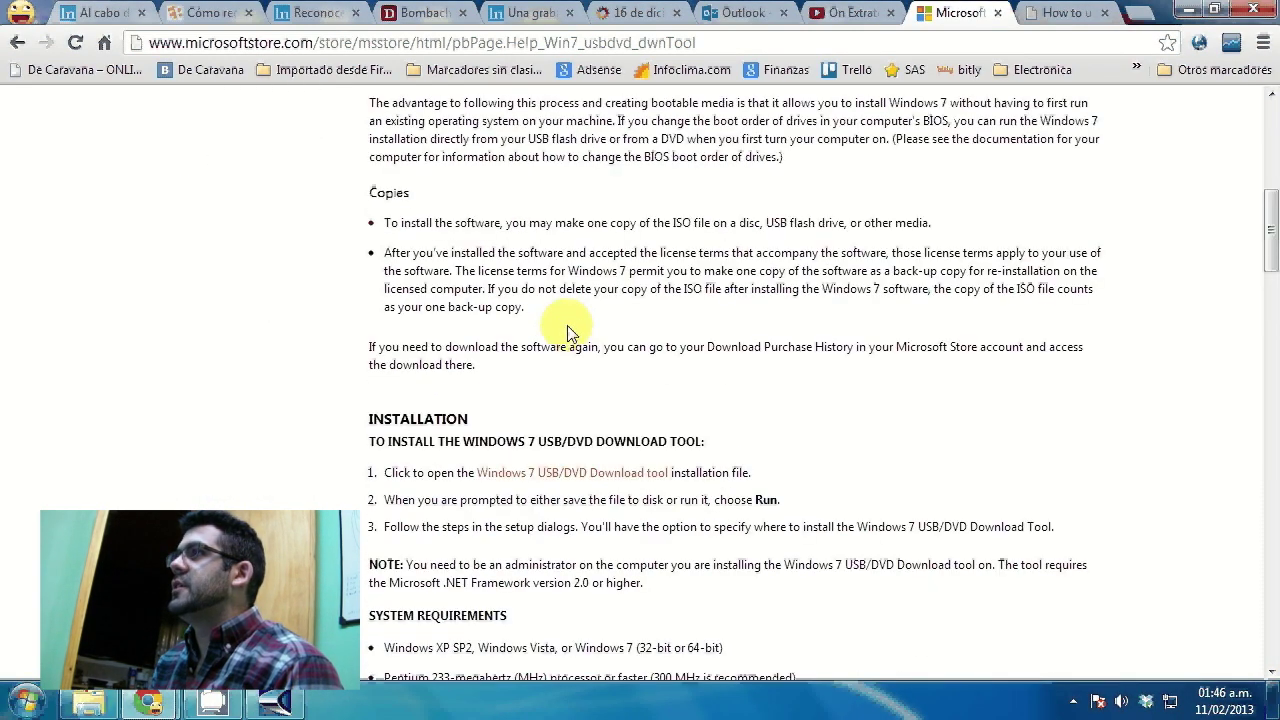
pyautogui.scroll(-5, 566, 325)
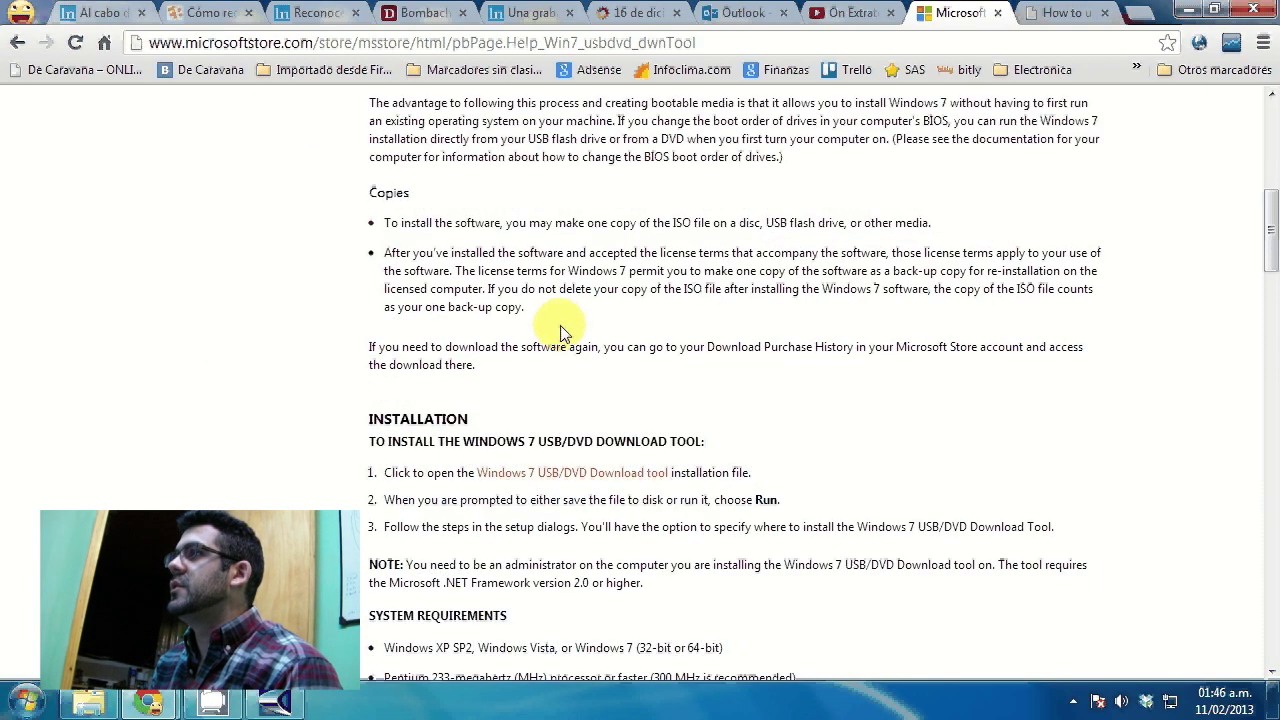
# Save the Windows 7 USB/DVD Download Tool installer into the Descargas folder.
pyautogui.click(533, 484)
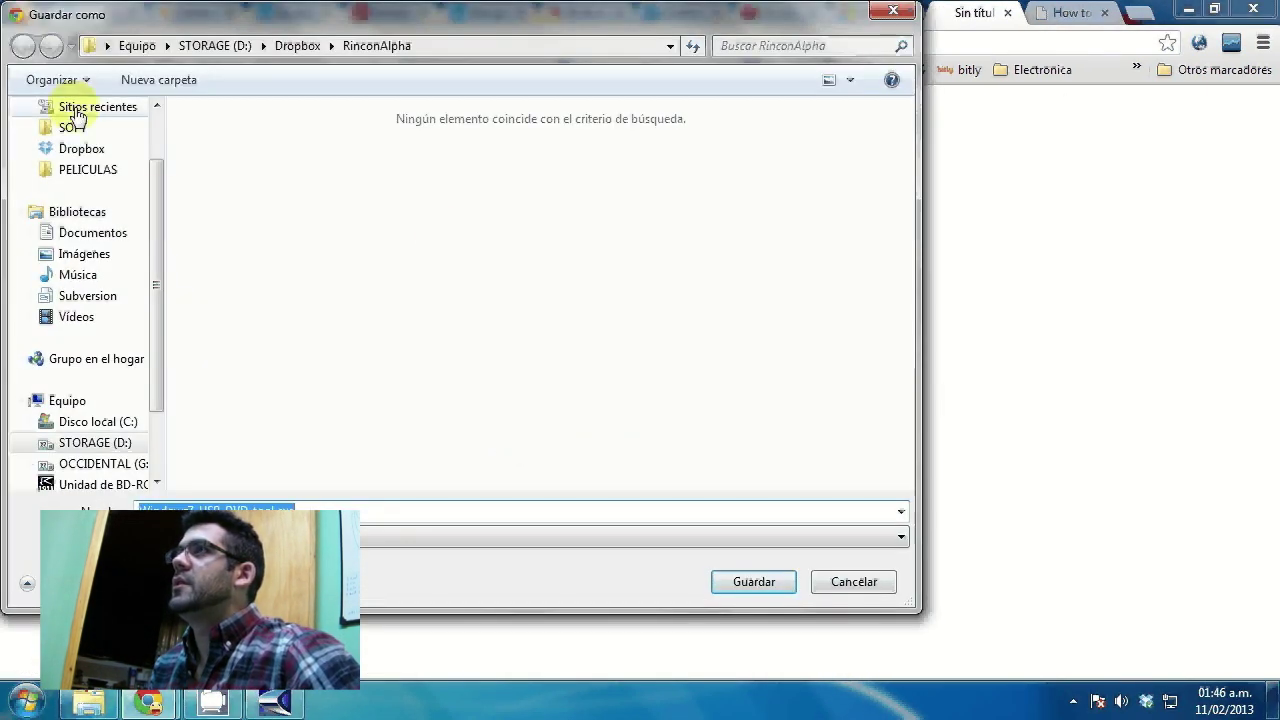
pyautogui.scroll(1, 157, 123)
pyautogui.click(106, 134)
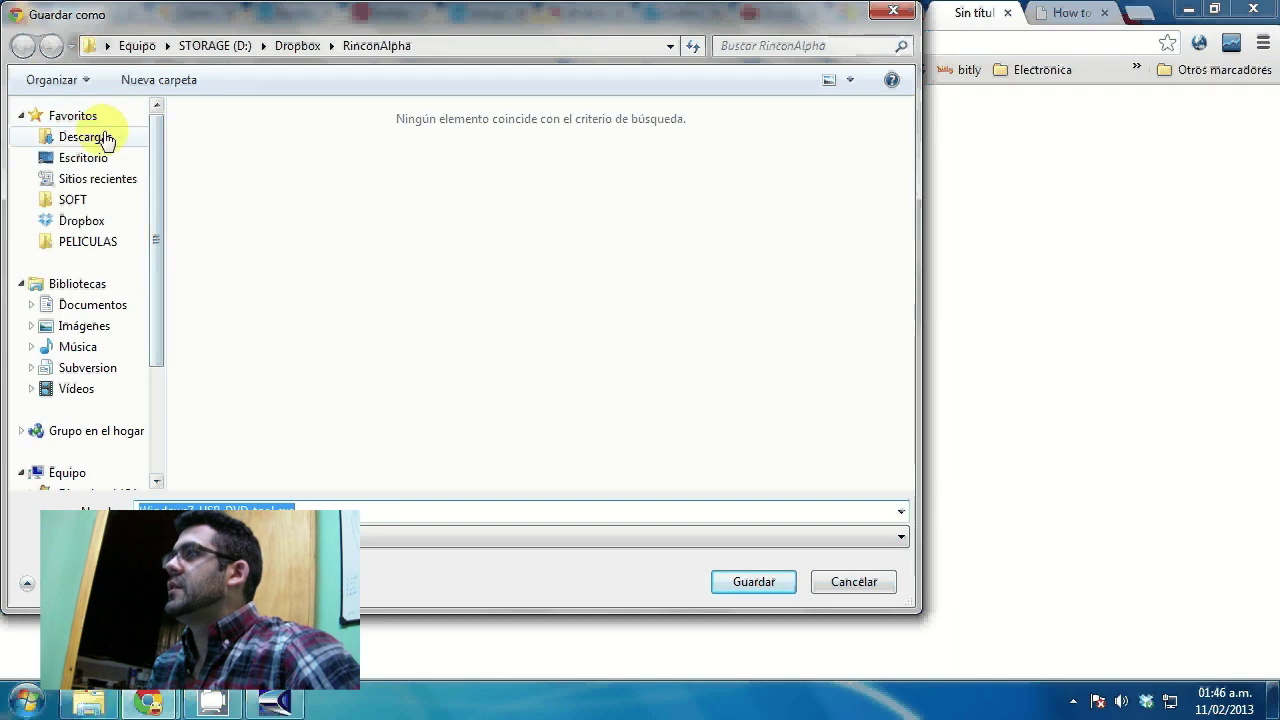
pyautogui.click(764, 586)
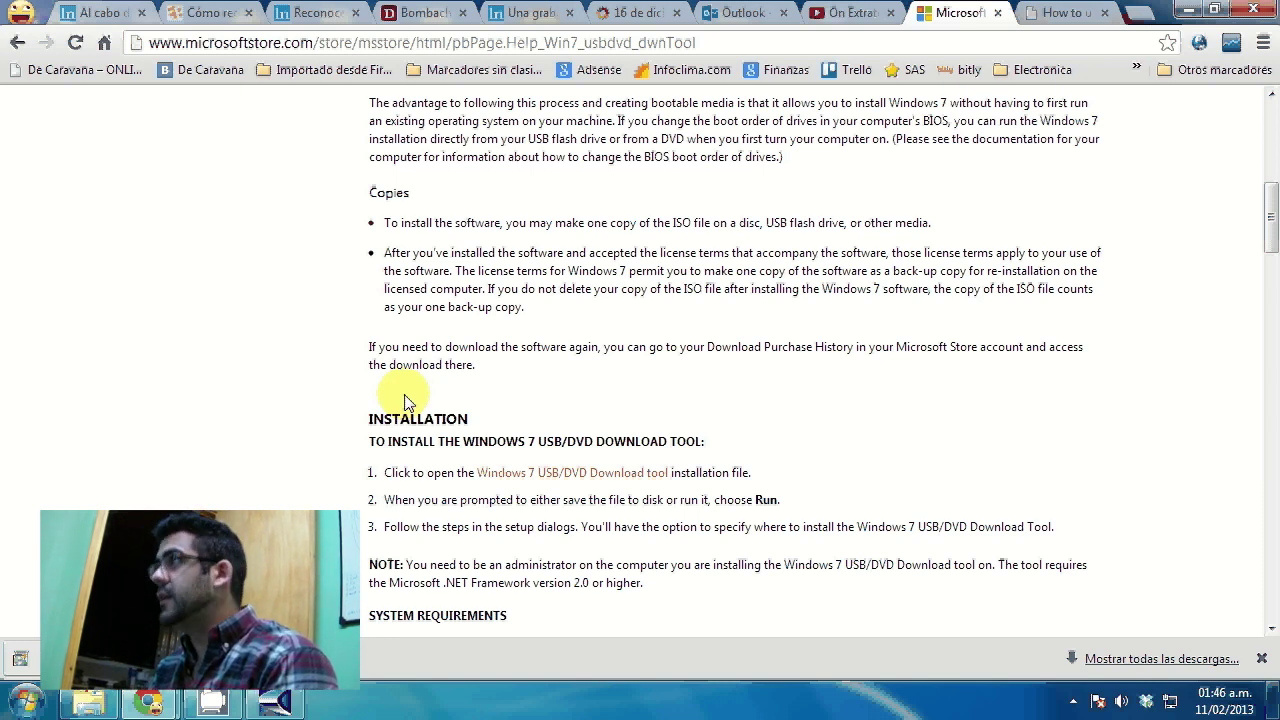
# In the MagicISO tab, trim the web address to load the MagicISO home page.
pyautogui.click(1040, 18)
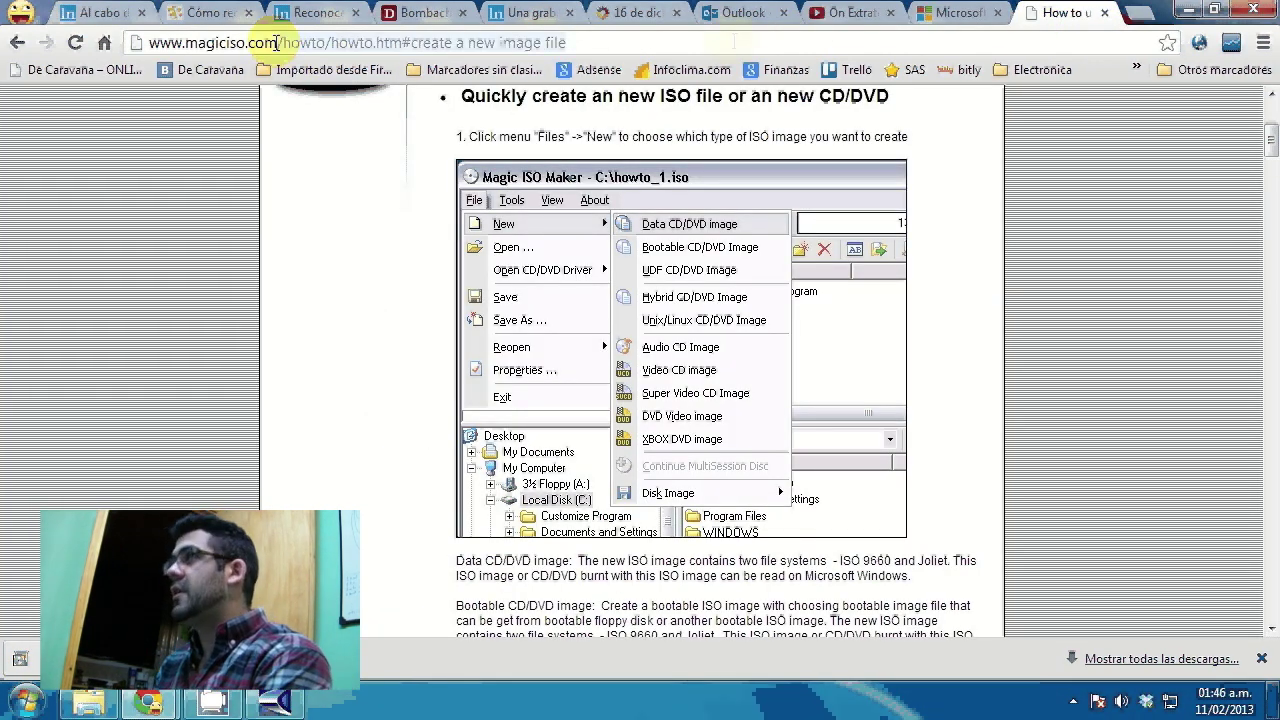
pyautogui.moveTo(278, 43); pyautogui.dragTo(729, 43)
pyautogui.press('BackSpace')
pyautogui.press('Return')
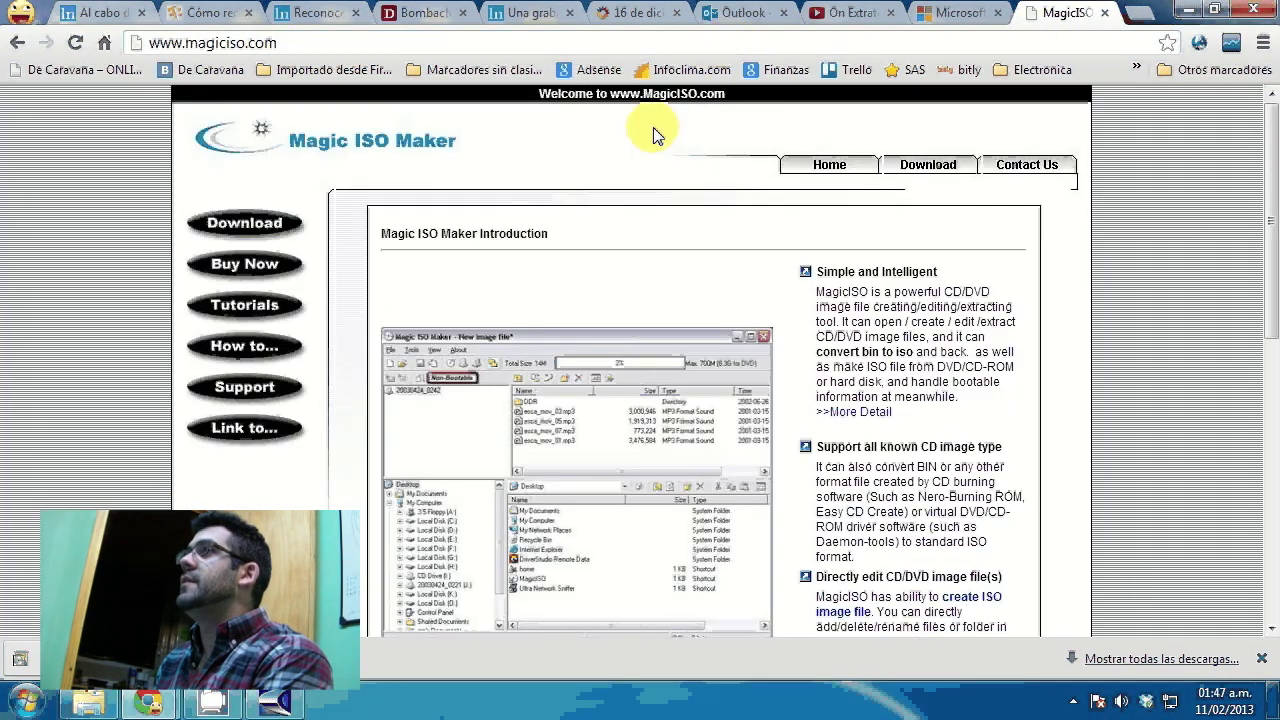
# Go through the Download and How to... pages to the guide on creating a new ISO file.
pyautogui.click(915, 170)
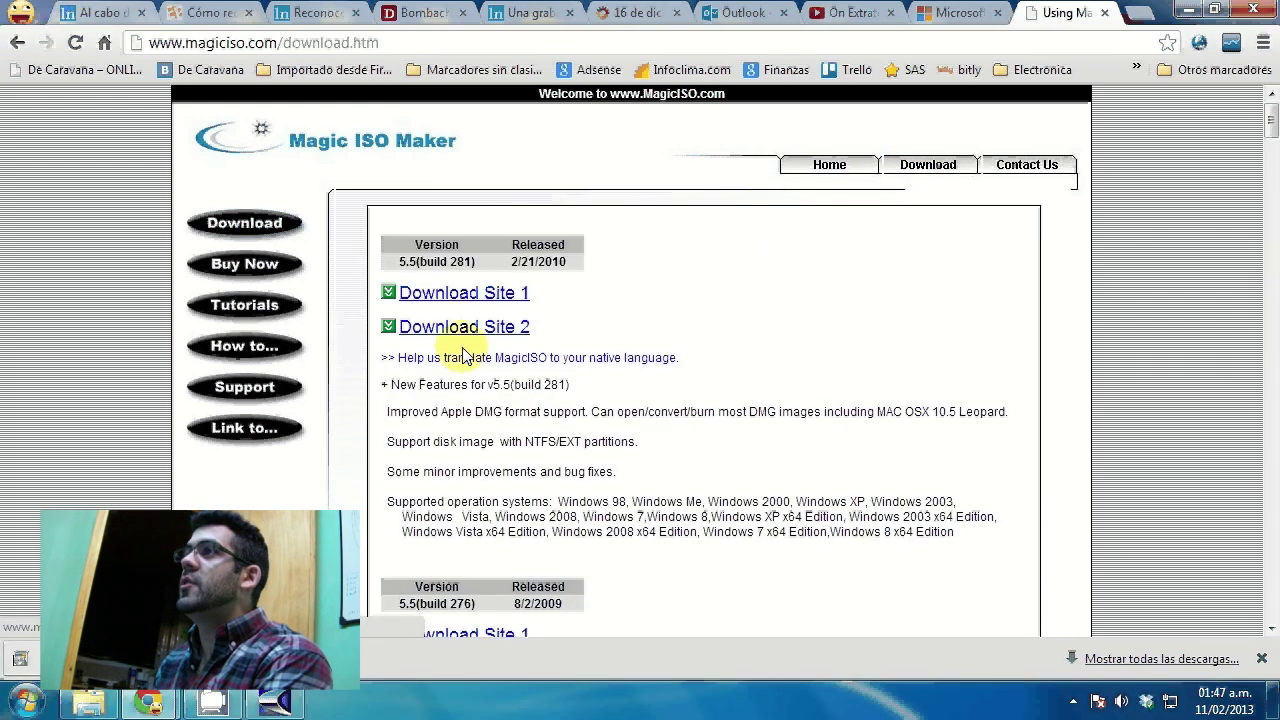
pyautogui.click(229, 348)
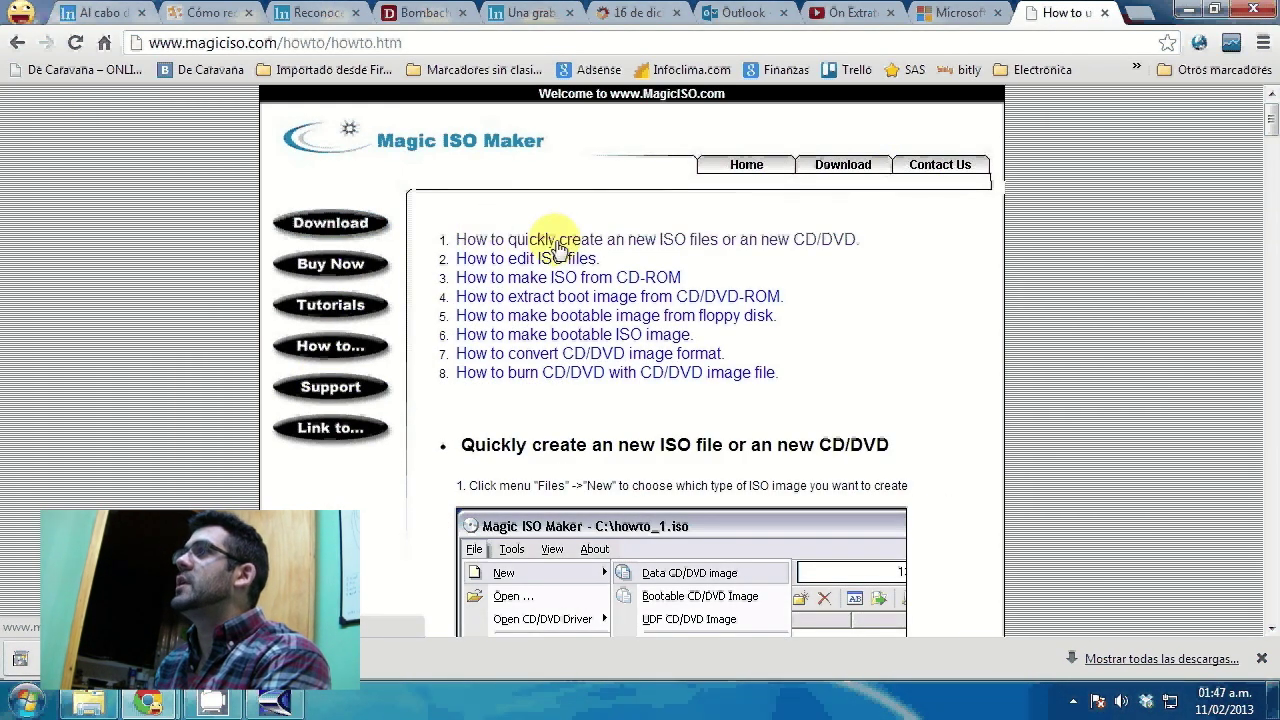
pyautogui.click(530, 245)
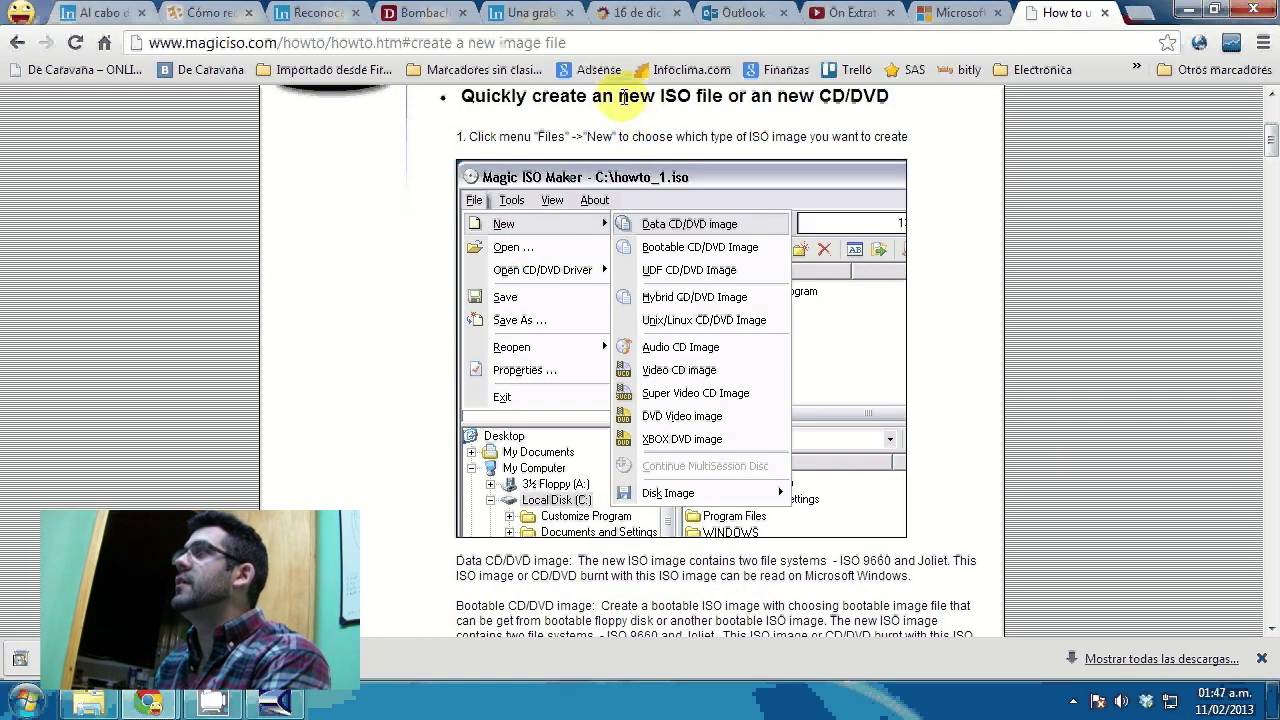
pyautogui.moveTo(617, 96); pyautogui.dragTo(902, 103)
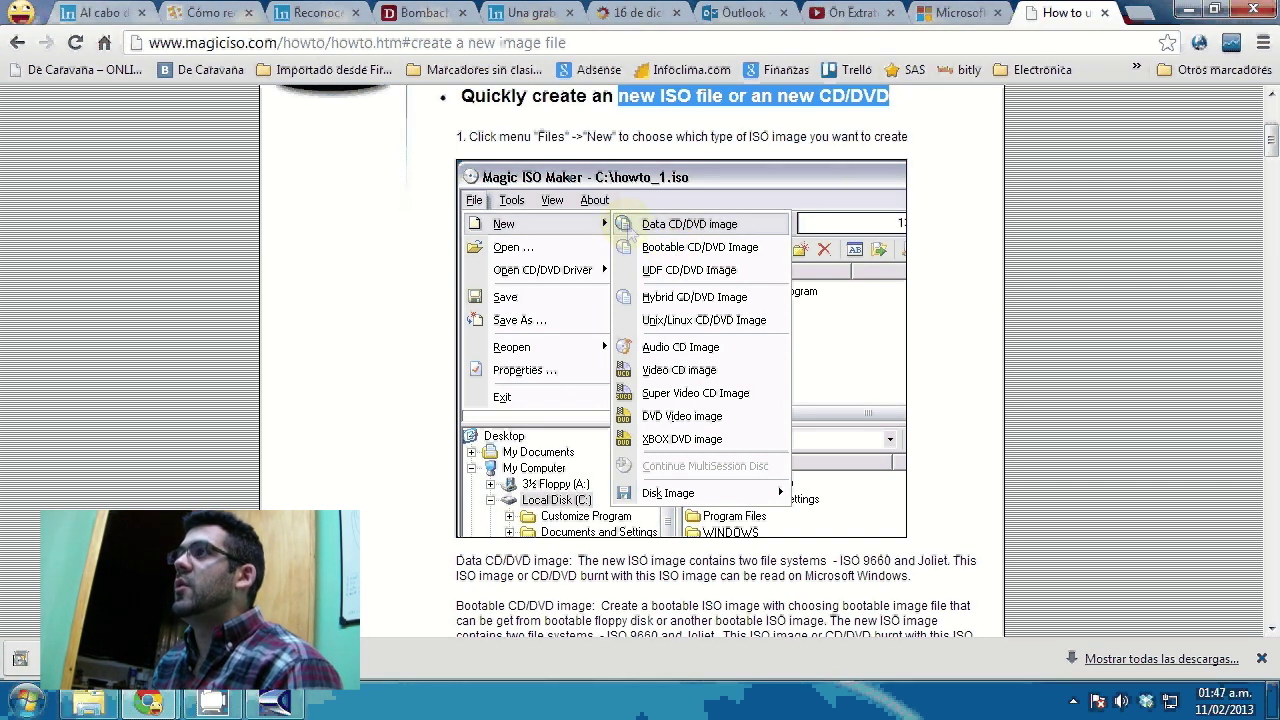
# Run the downloaded setup and install the Windows 7 USB/DVD Download Tool.
pyautogui.click(655, 372)
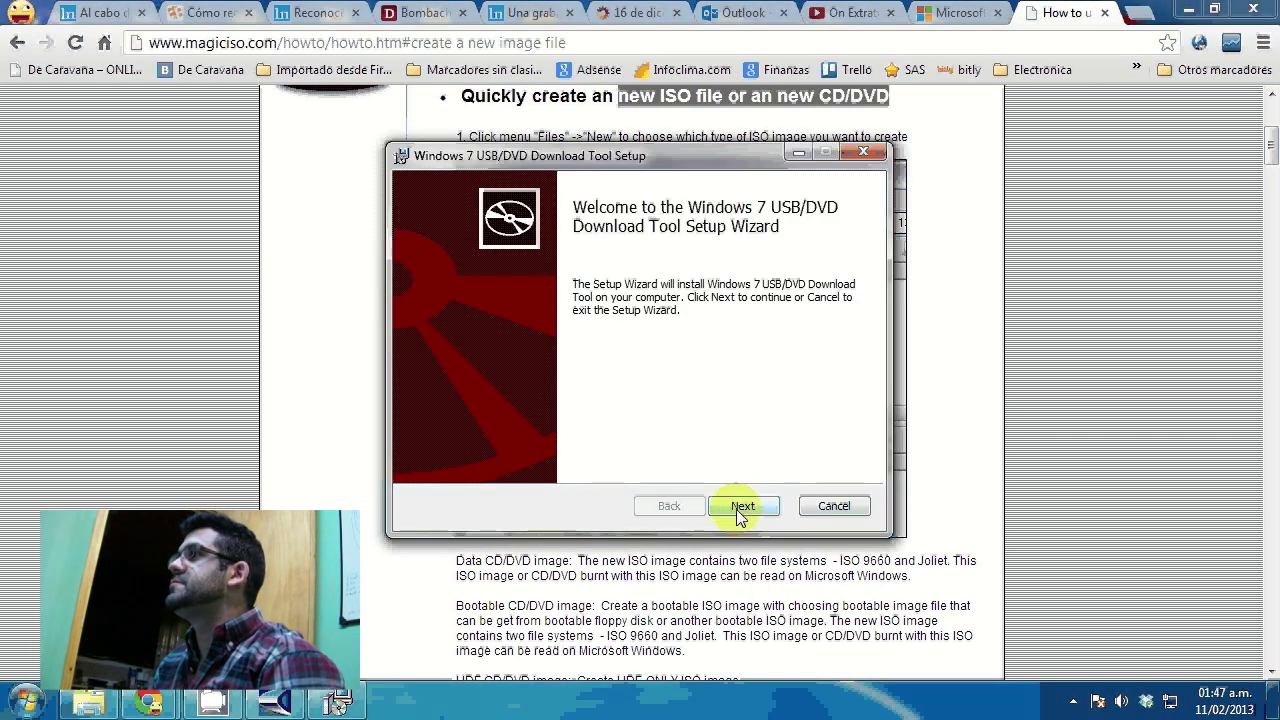
pyautogui.click(738, 505)
pyautogui.click(720, 509)
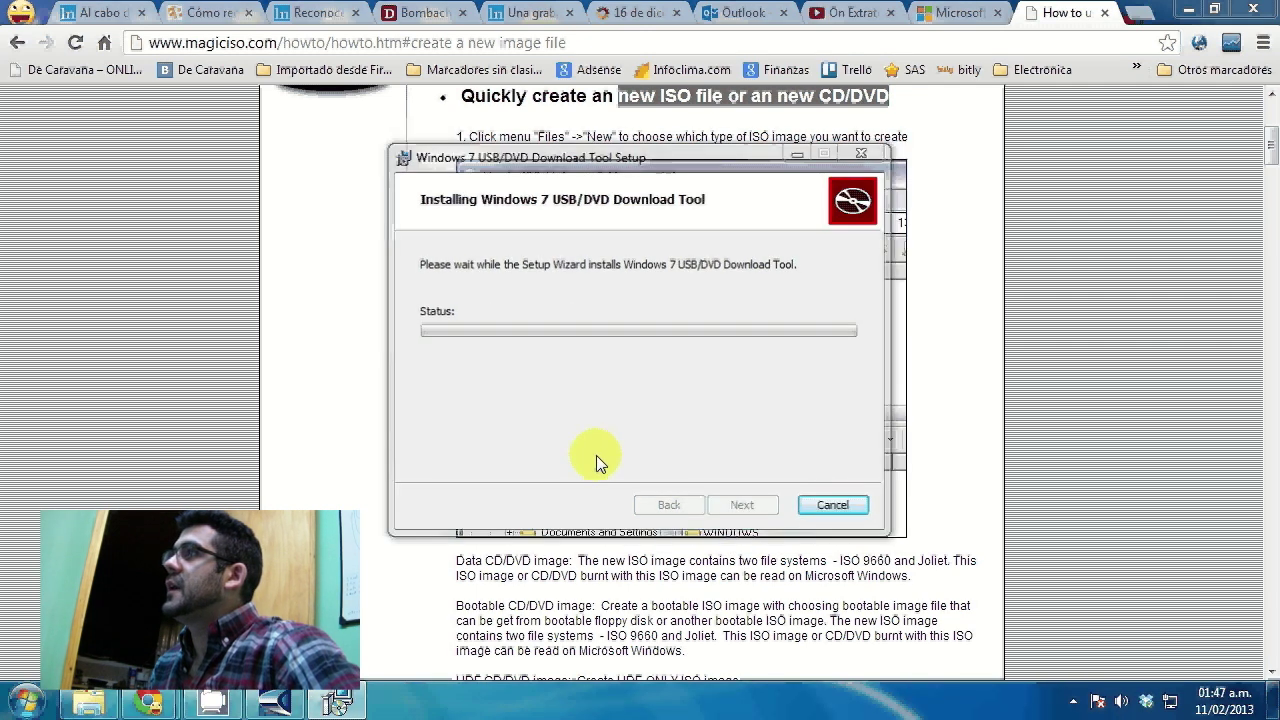
pyautogui.click(741, 506)
# Launch the tool by searching 'usb' from the Start menu and focus its source file field.
pyautogui.press('super')
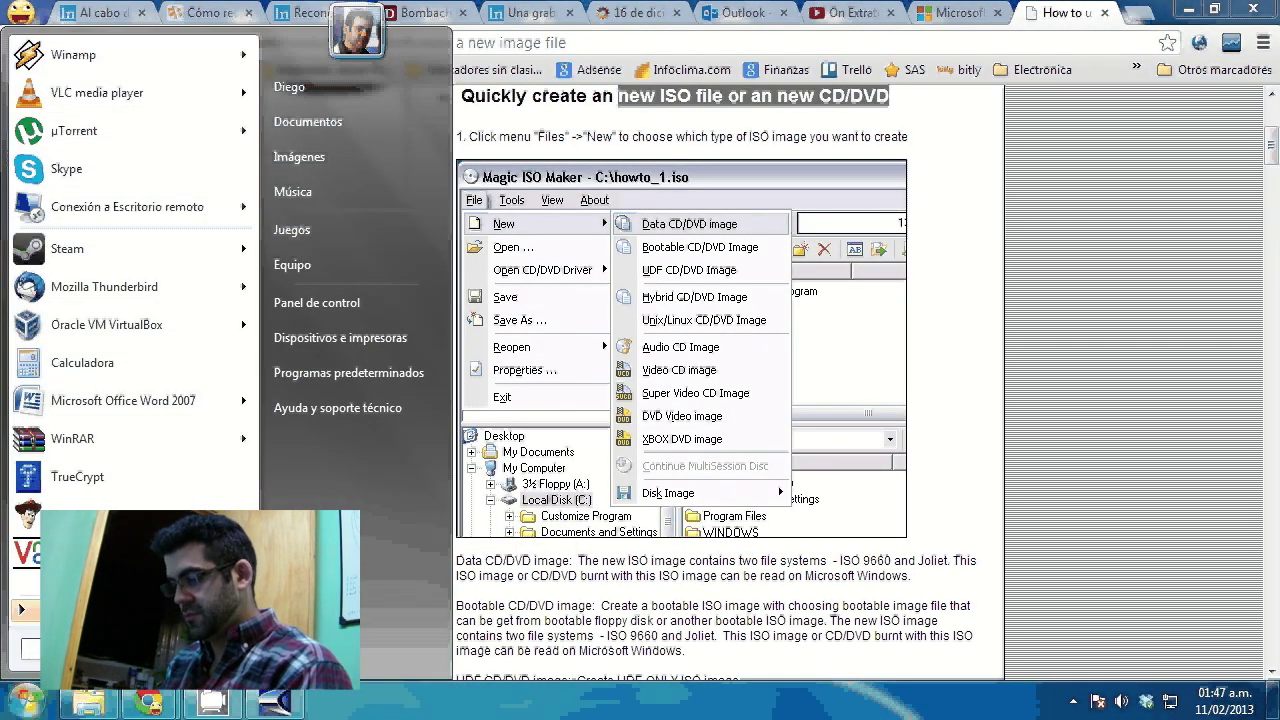
pyautogui.write('usb')
pyautogui.press('Return')
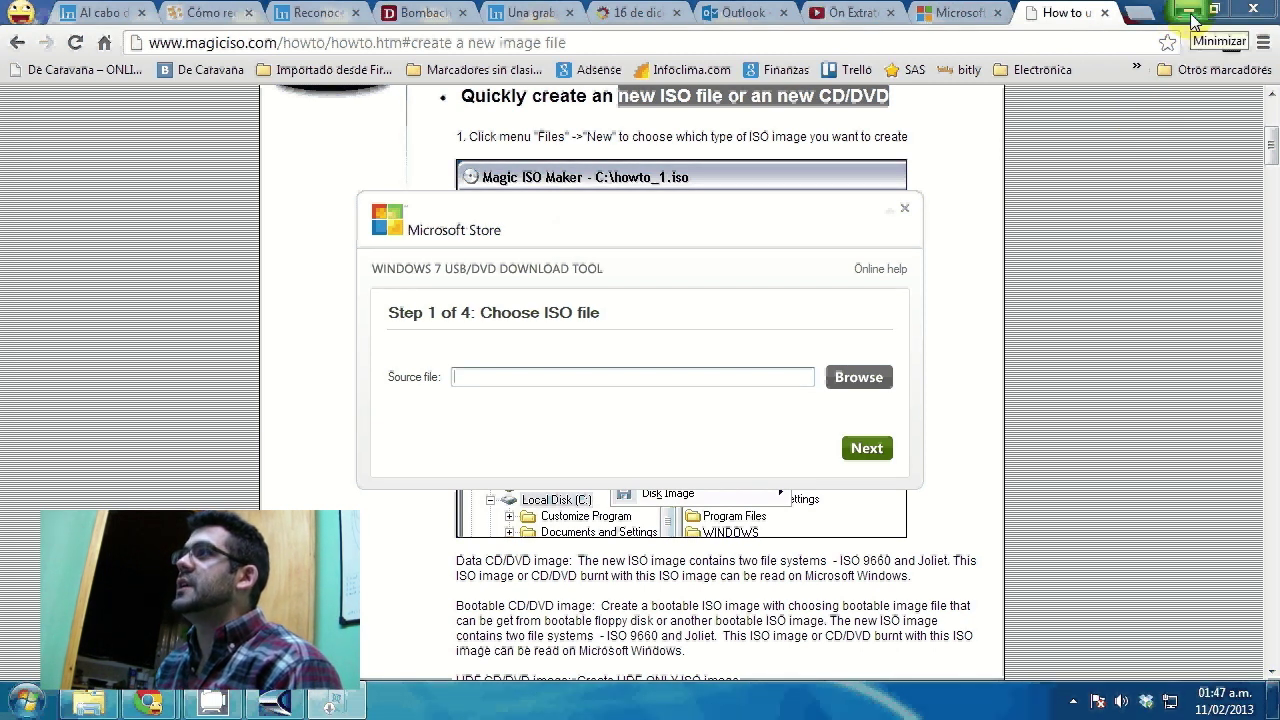
pyautogui.click(423, 346)
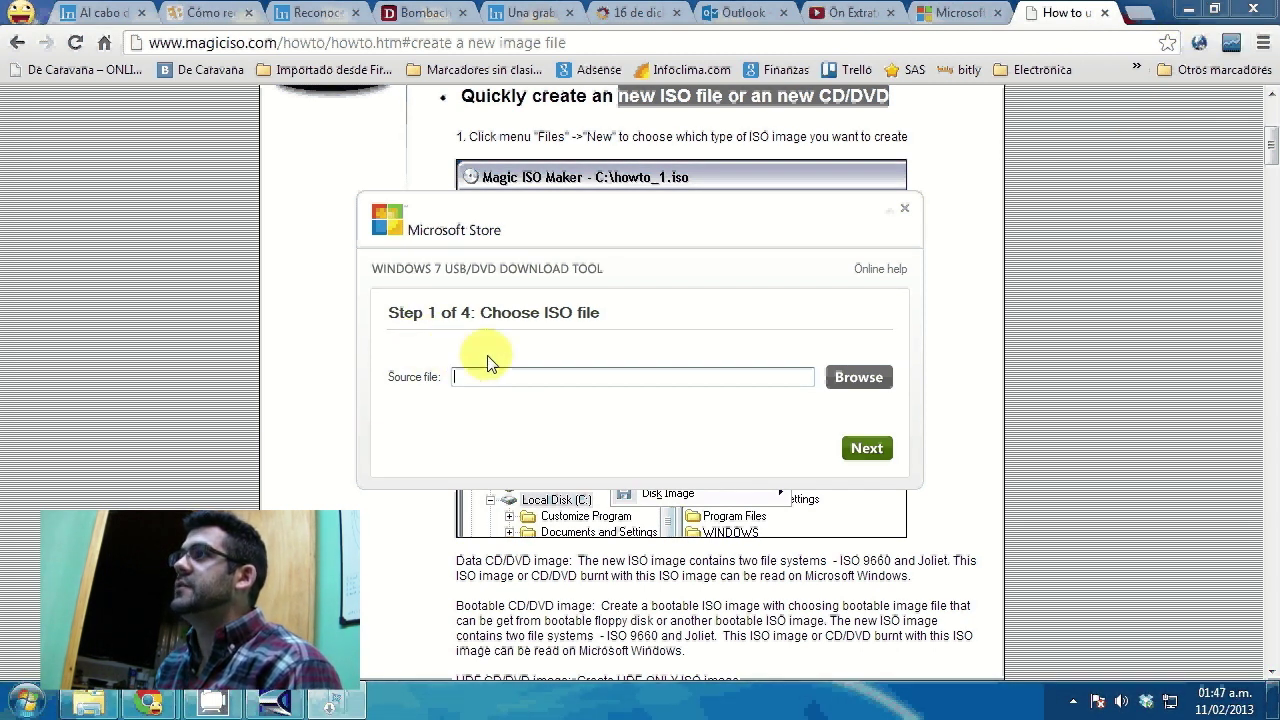
# Pick the ISO from OCCIDENTAL (G:) > IMAGENES > Windows 7 Todo En Uno, then continue to Step 2.
pyautogui.click(842, 382)
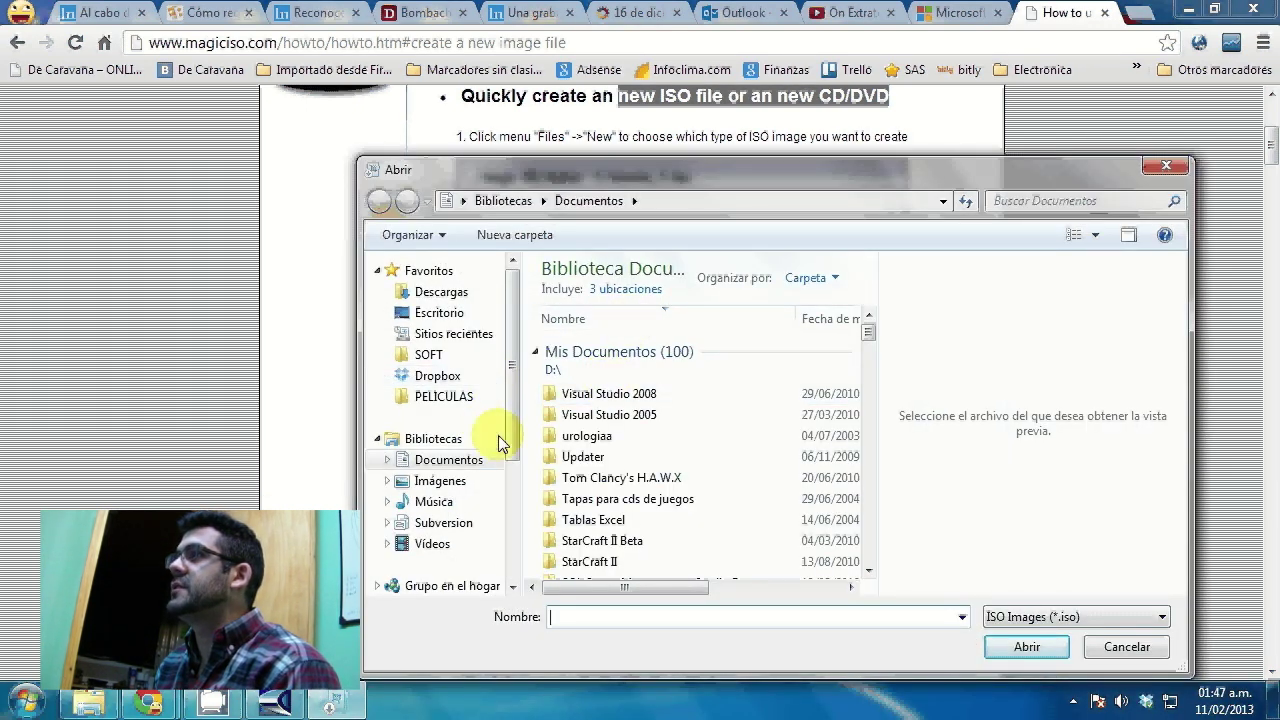
pyautogui.moveTo(510, 432); pyautogui.dragTo(510, 532)
pyautogui.click(455, 492)
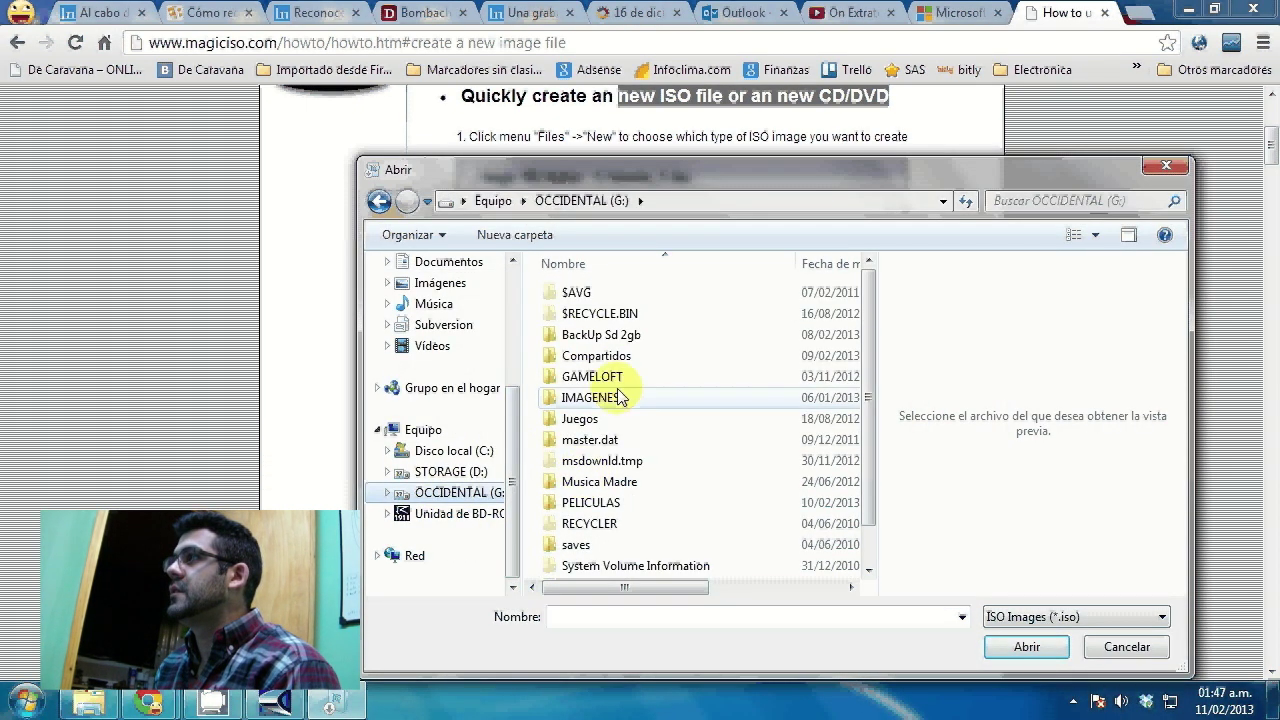
pyautogui.click(617, 397)
pyautogui.doubleClick(676, 395)
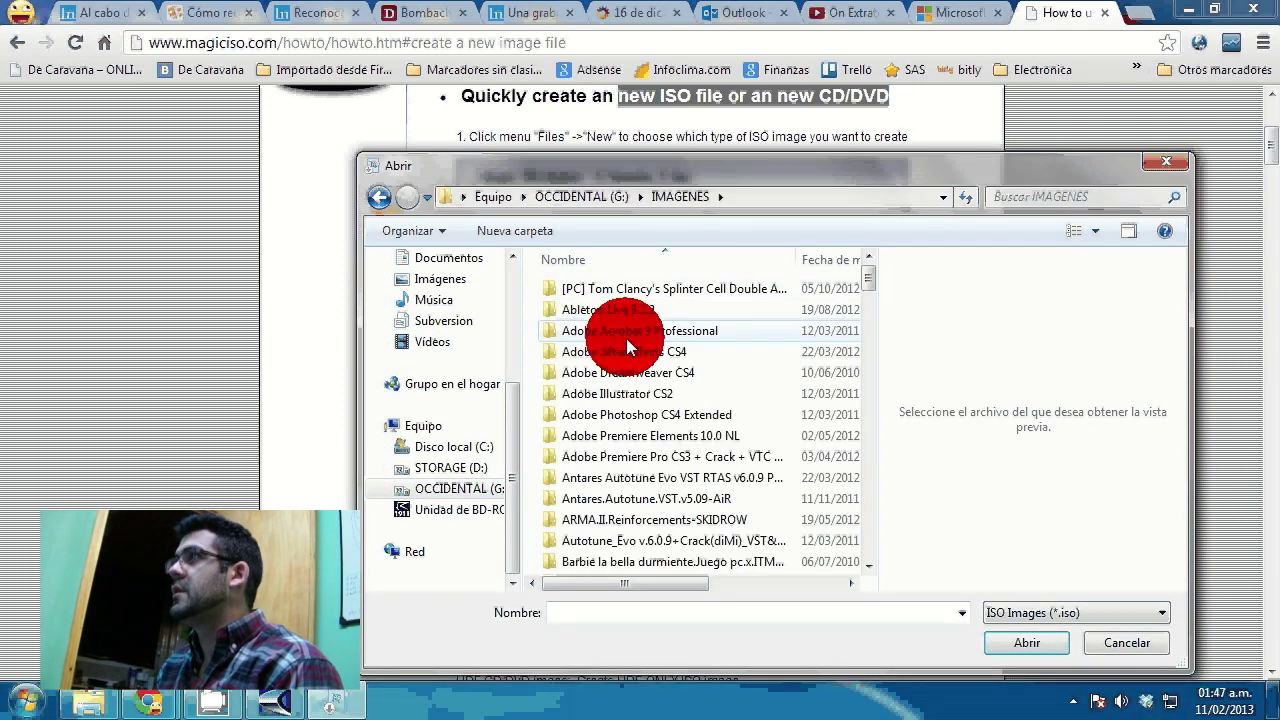
pyautogui.press('w')
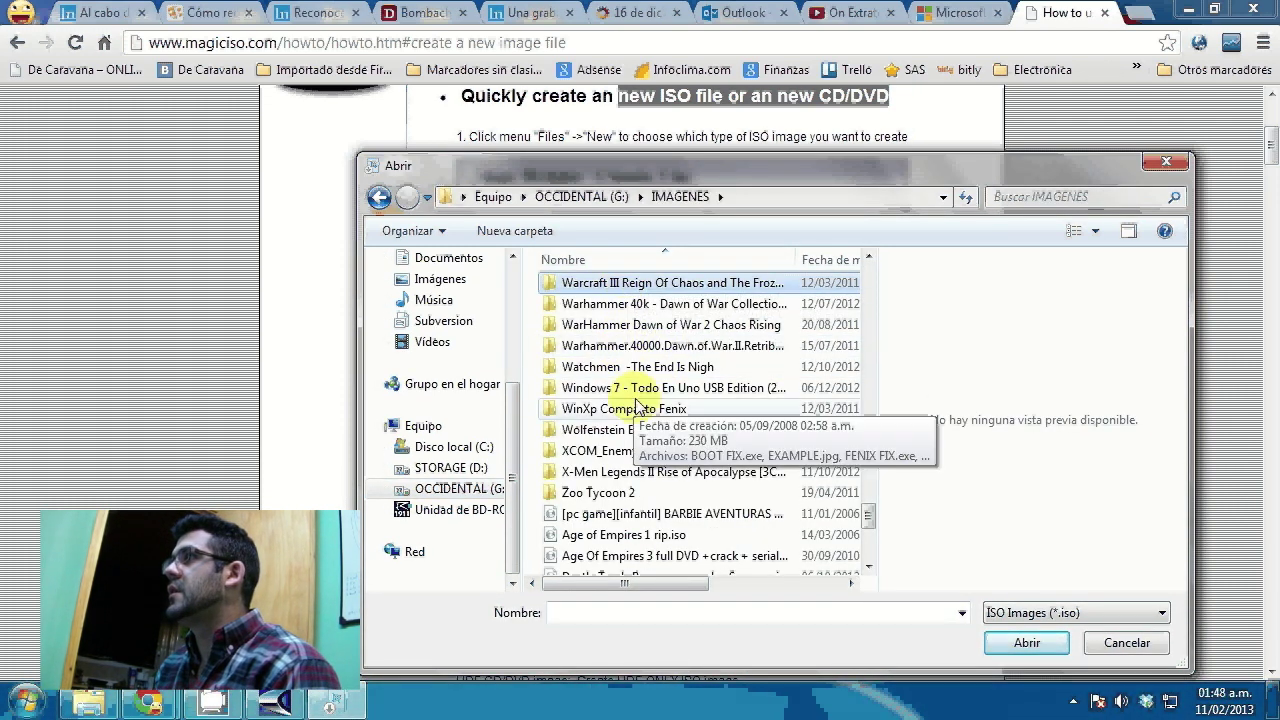
pyautogui.doubleClick(640, 387)
pyautogui.click(641, 289)
pyautogui.click(1030, 641)
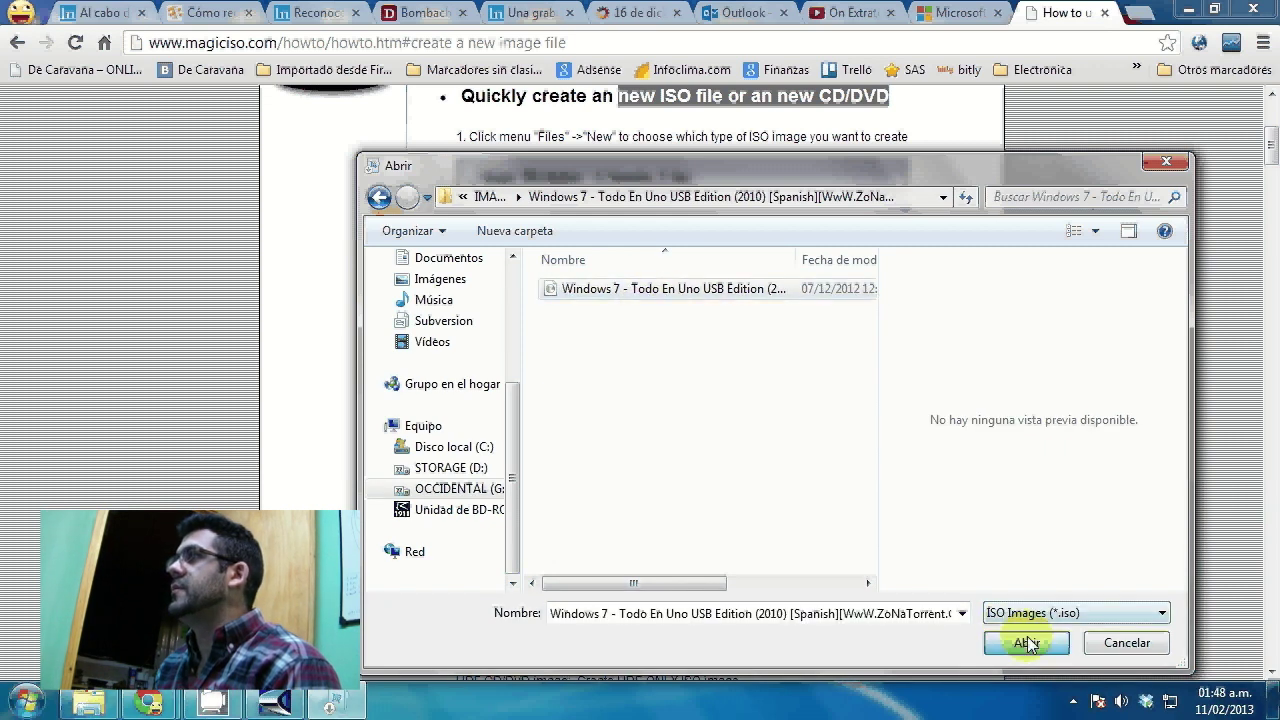
pyautogui.click(864, 451)
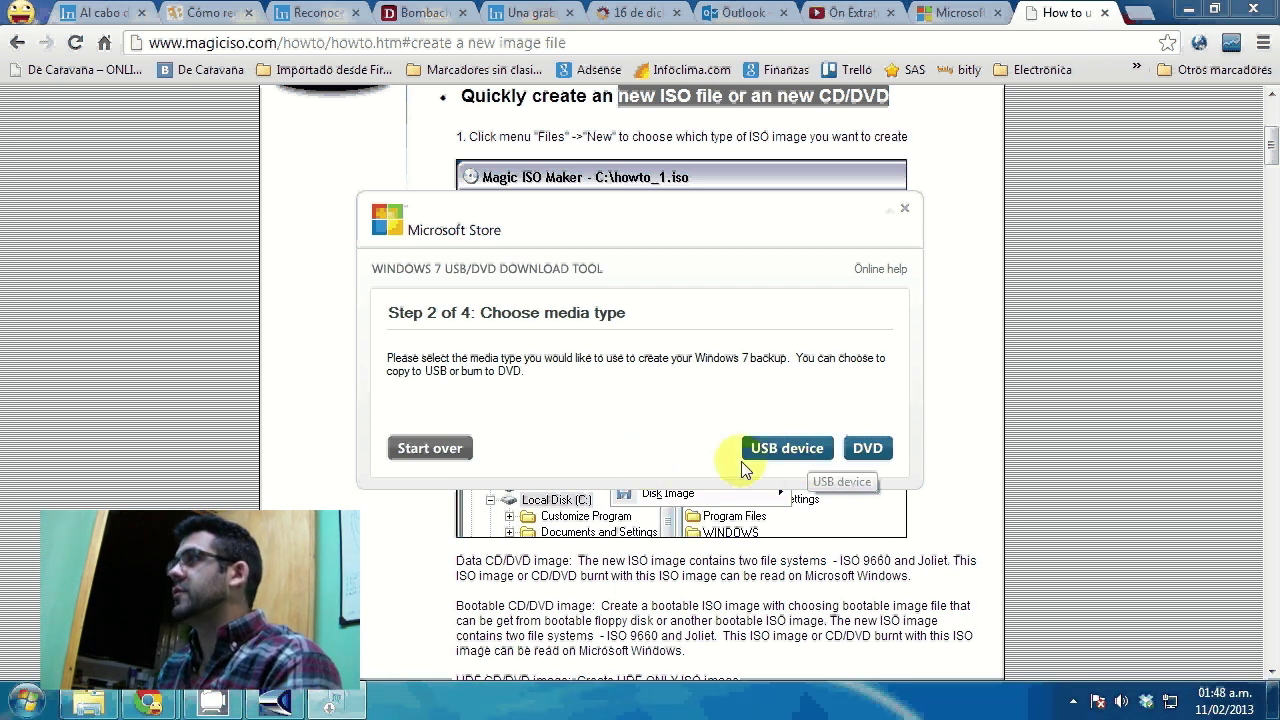
# Choose USB device, refresh to detect removable disk F: (7.2 GB), and begin copying.
pyautogui.click(786, 448)
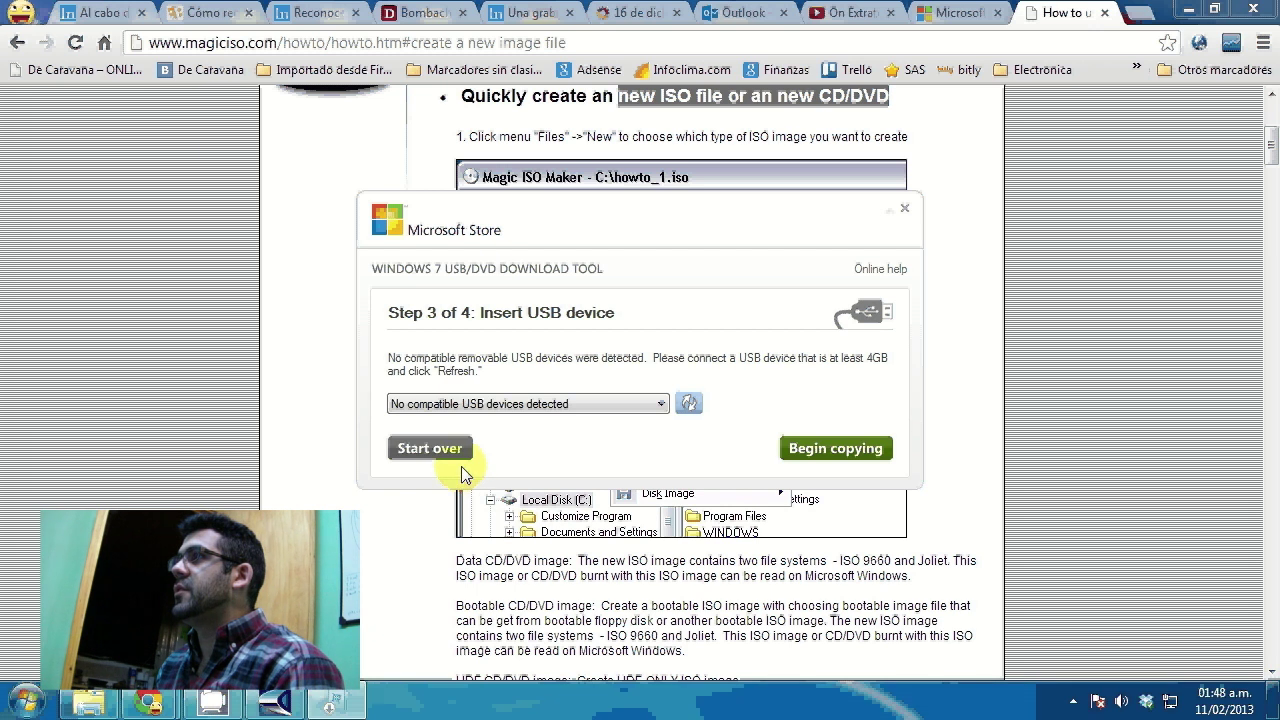
pyautogui.click(654, 404)
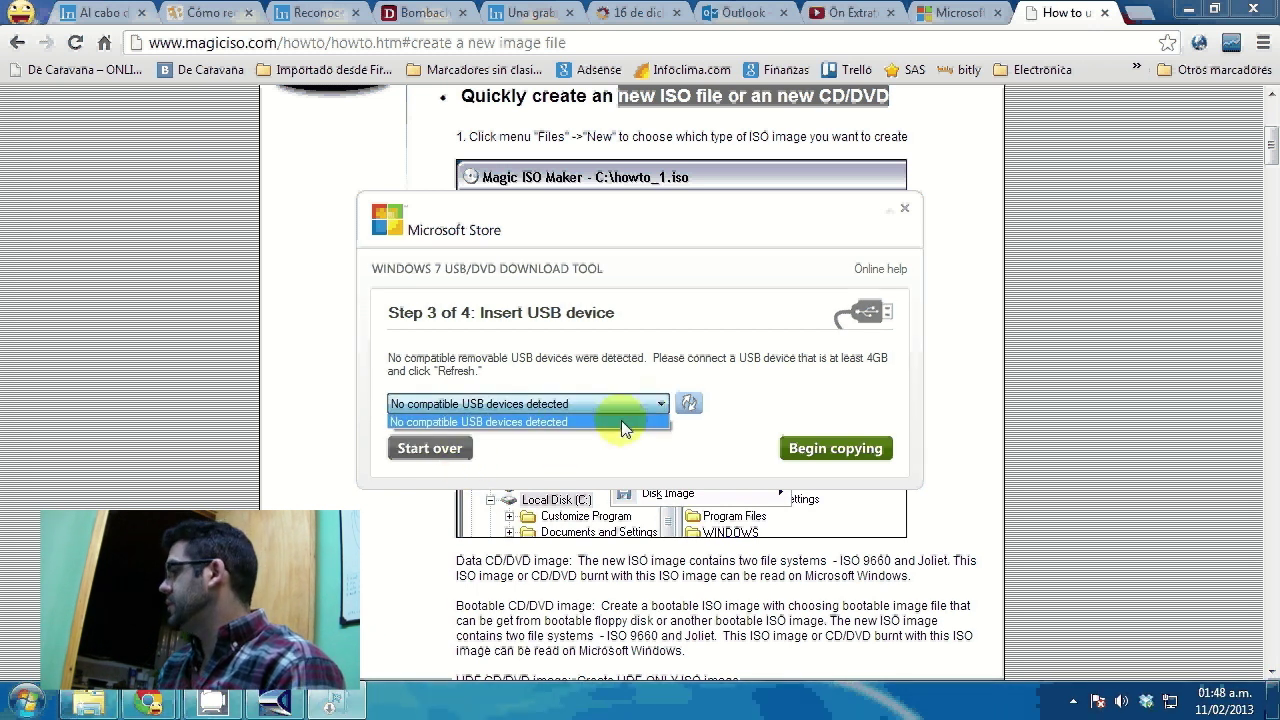
pyautogui.click(621, 420)
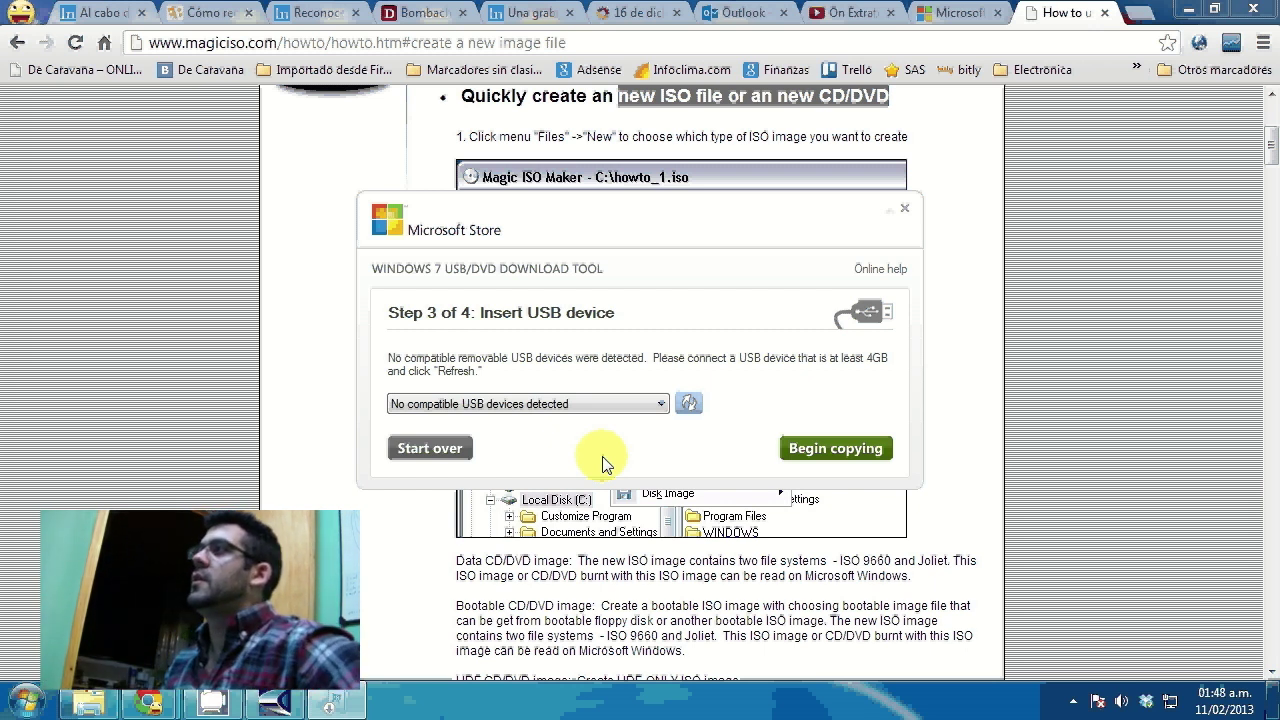
pyautogui.click(689, 404)
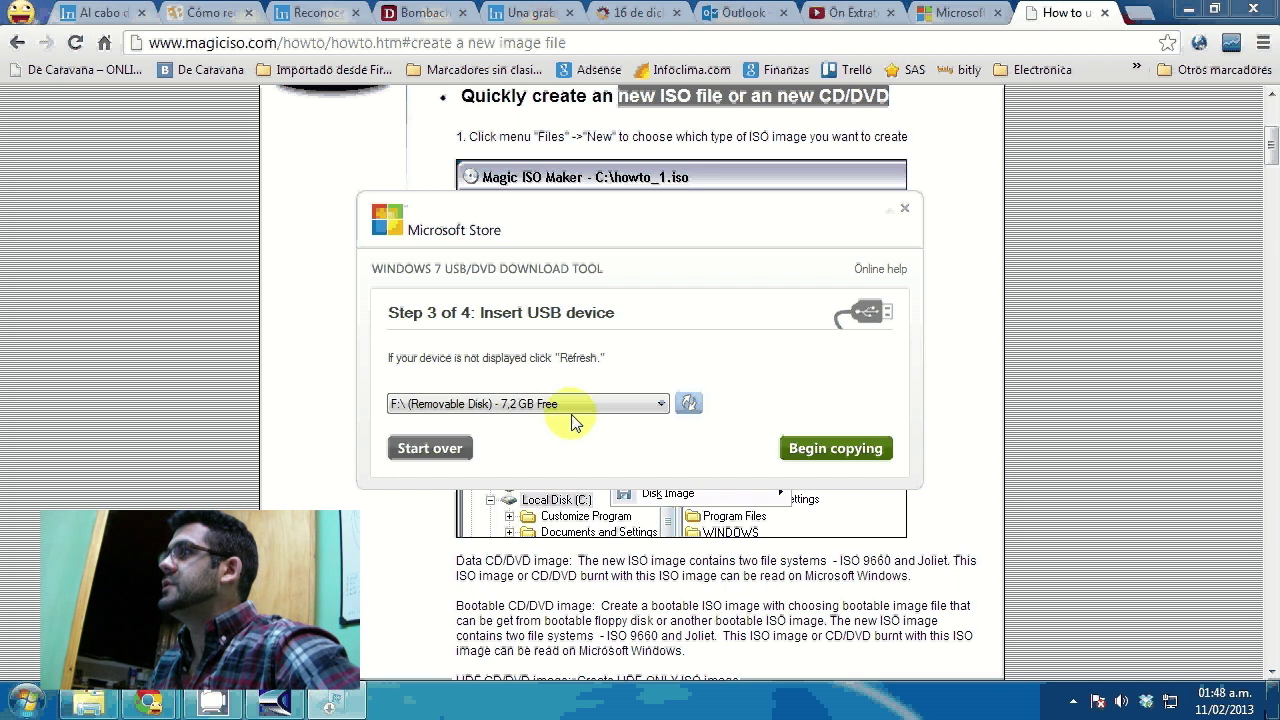
pyautogui.click(835, 450)
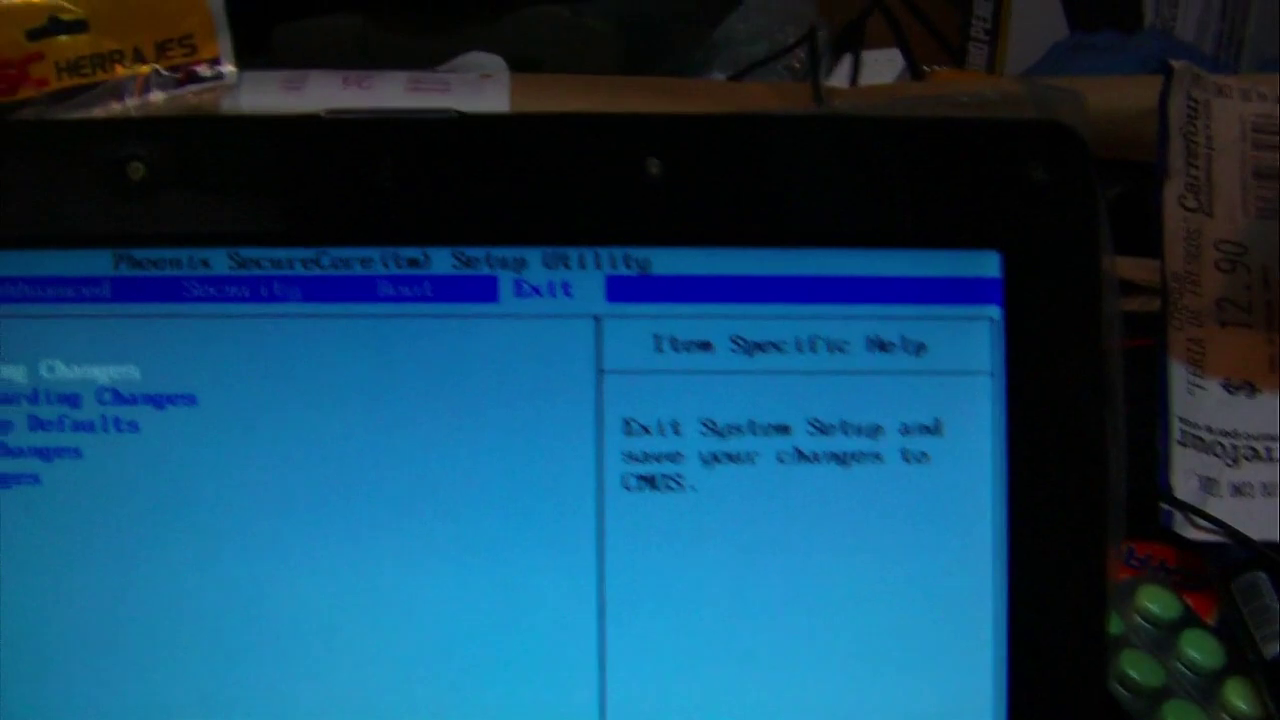
# Choose Exit Saving Changes in the BIOS Exit menu to bring up the save confirmation.
pyautogui.press('Return')
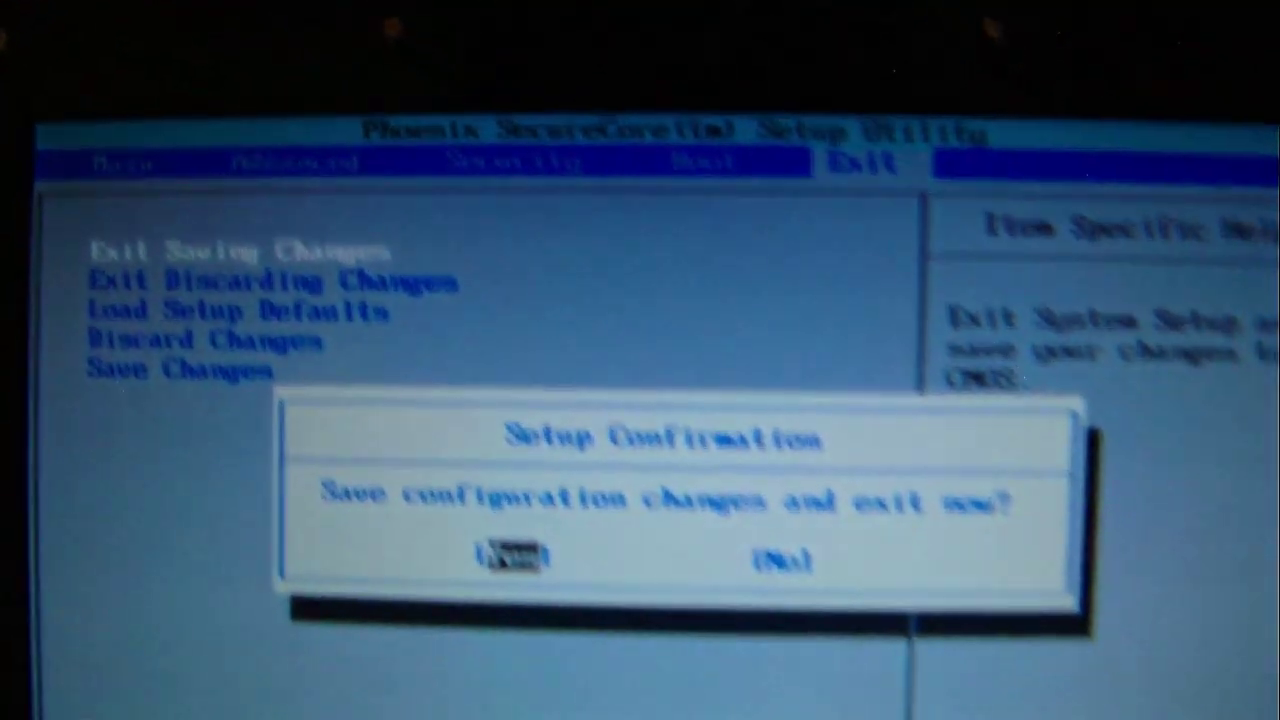